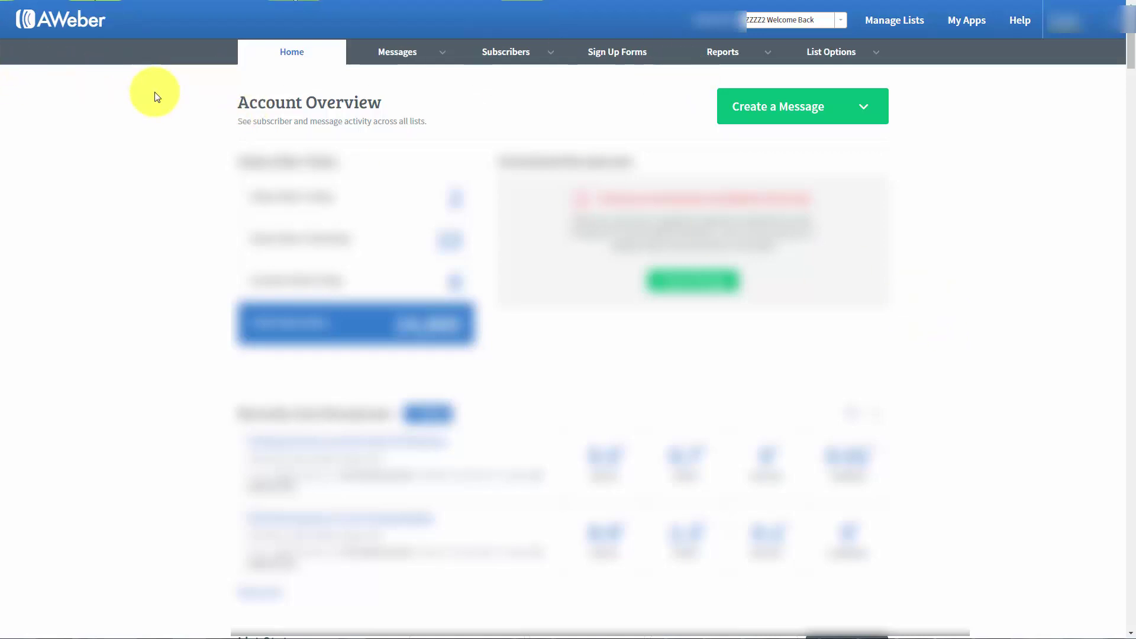
Go to Manage Lists and start a new list with Create A List
{"action": "left_click", "coordinate": [892, 28]}
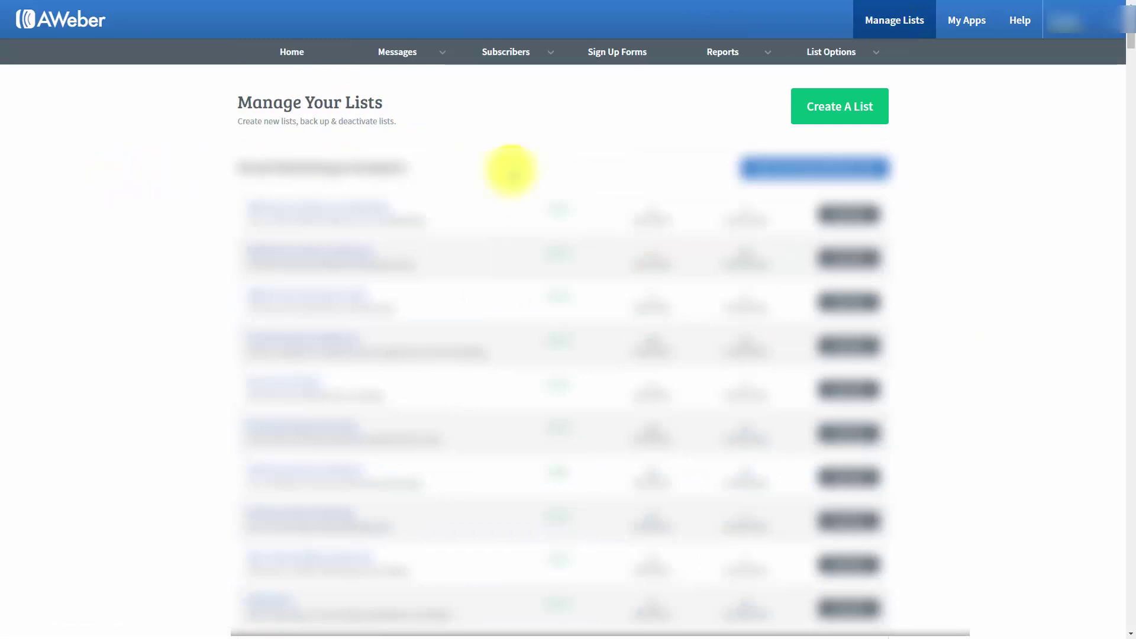
{"action": "left_click", "coordinate": [817, 115]}
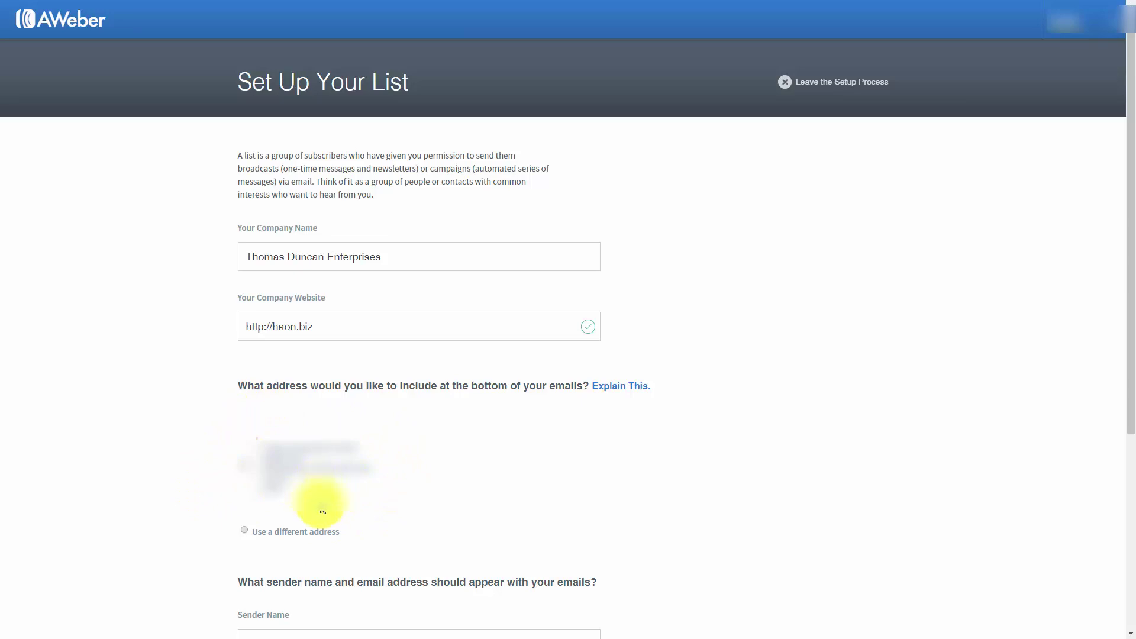
Choose 'Use a different address' for the email footer and scroll down to the sender fields
{"action": "left_click", "coordinate": [246, 534]}
{"action": "scroll", "coordinate": [445, 493], "scroll_direction": "down", "scroll_amount": 5}
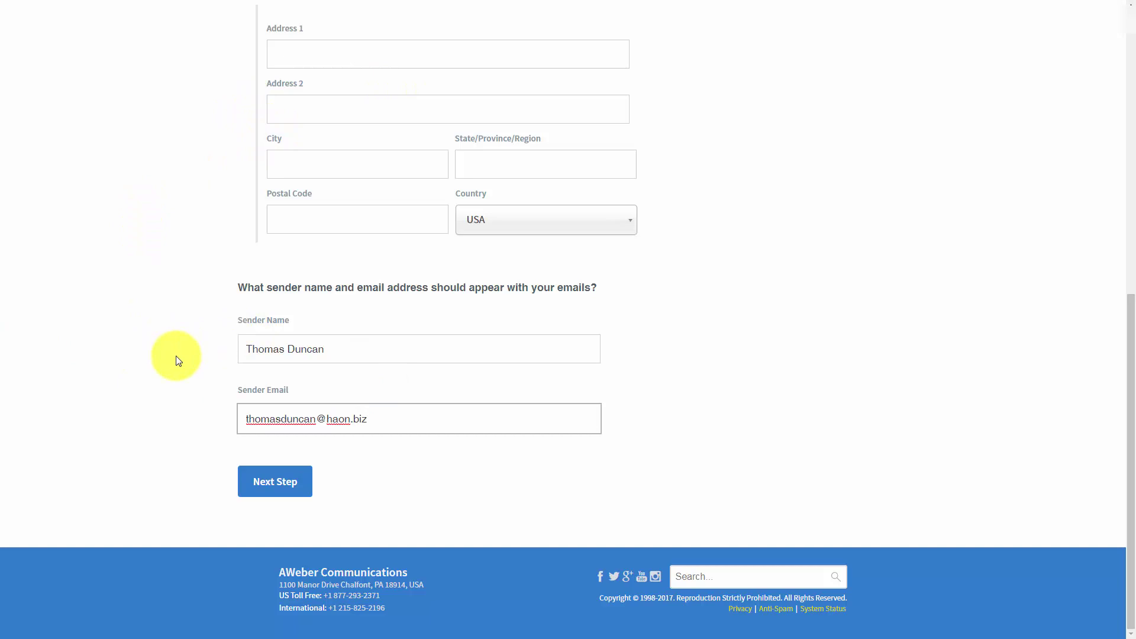
Name the list 'Manage Your List with Aweber', add its description, and advance to the confirmation message
{"action": "left_click", "coordinate": [288, 493]}
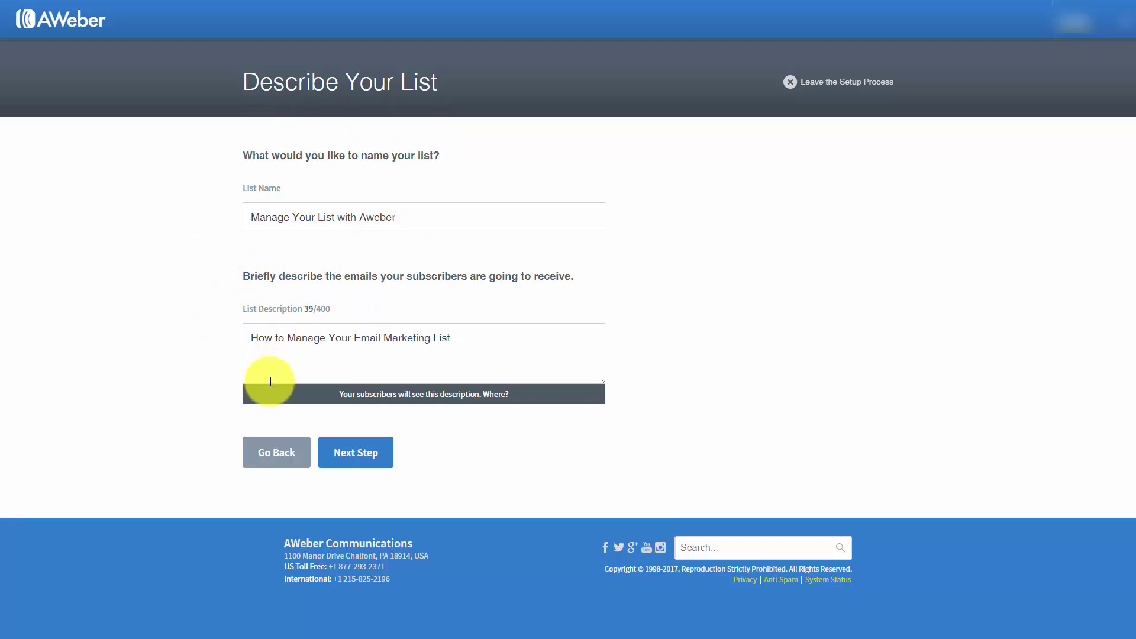
{"action": "left_click", "coordinate": [355, 462]}
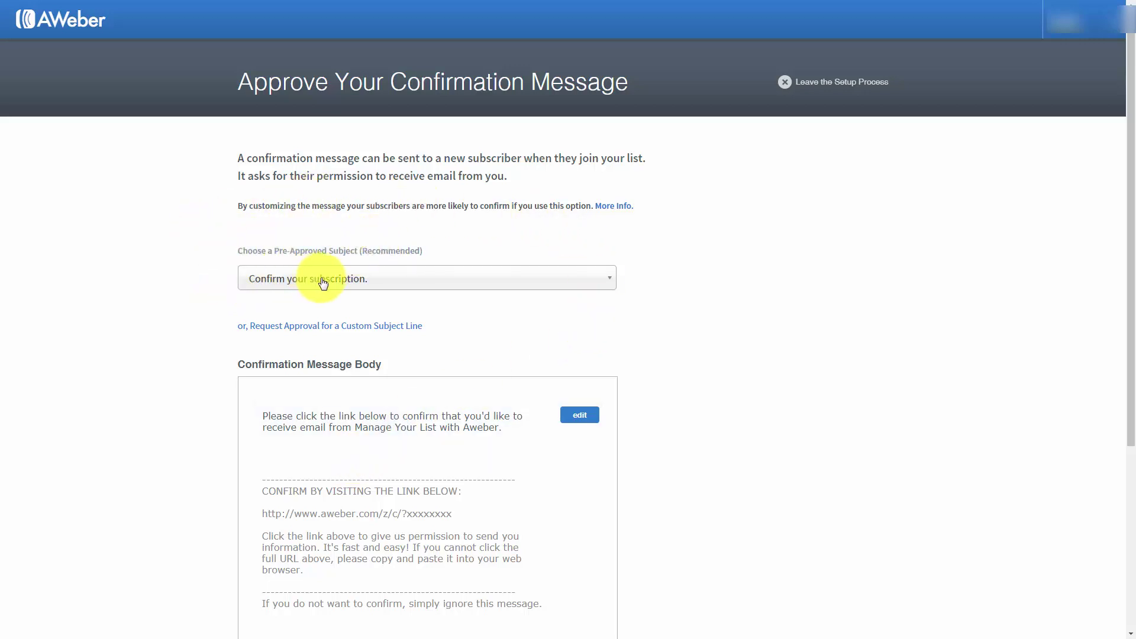
Browse the pre-approved subjects, then start a custom subject line request and cancel it
{"action": "left_click", "coordinate": [592, 288]}
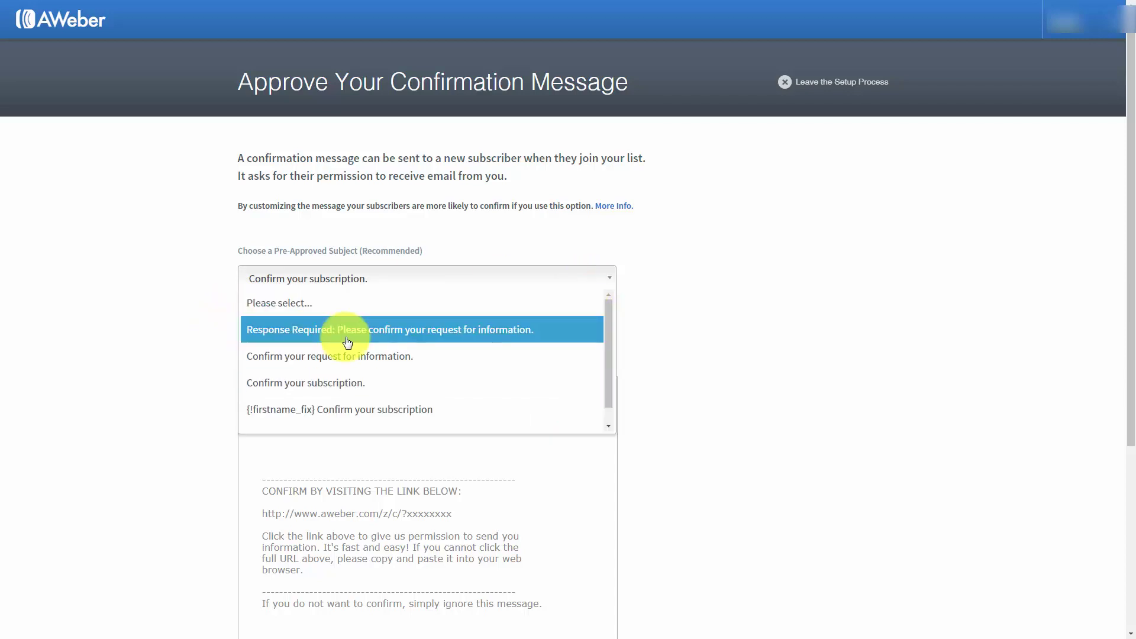
{"action": "left_click", "coordinate": [197, 251]}
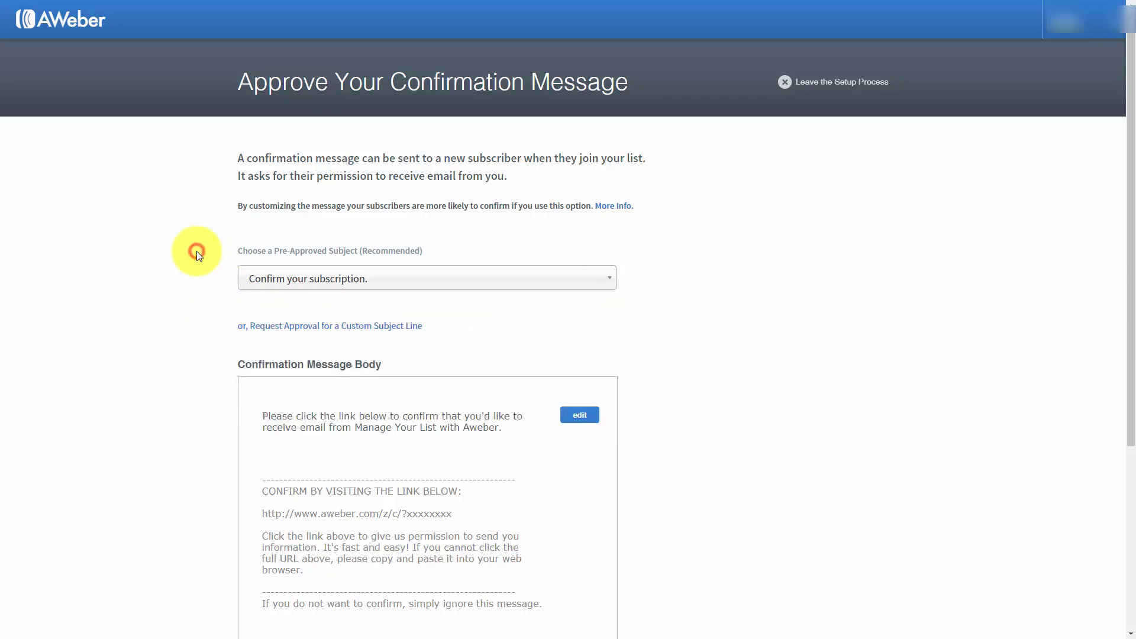
{"action": "left_click", "coordinate": [337, 328]}
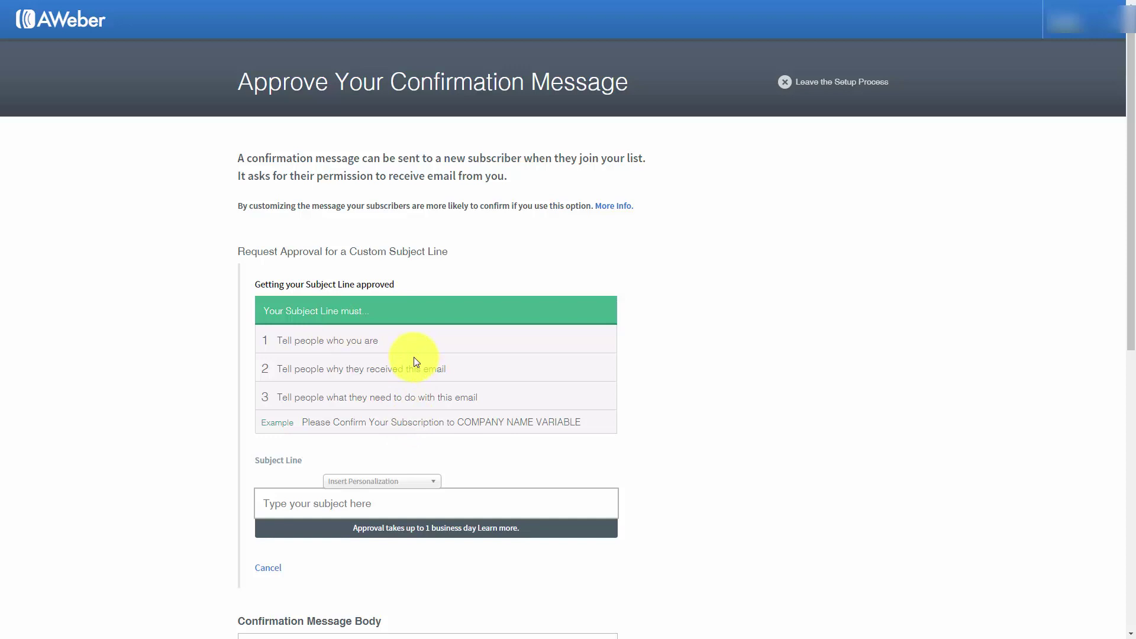
{"action": "left_click", "coordinate": [380, 501]}
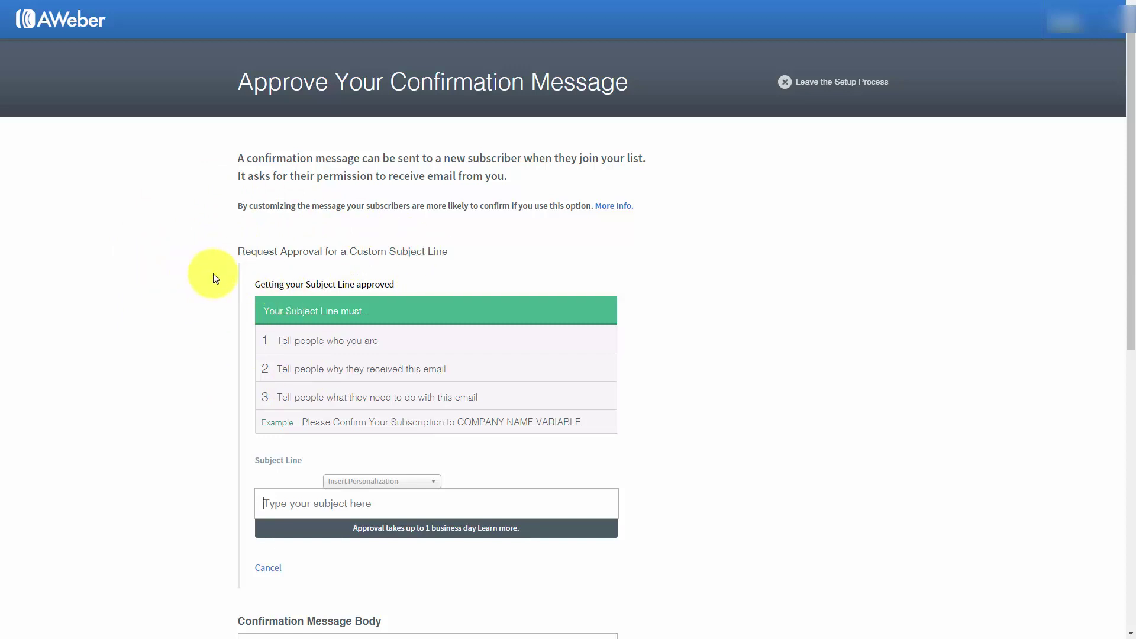
{"action": "left_click", "coordinate": [267, 567]}
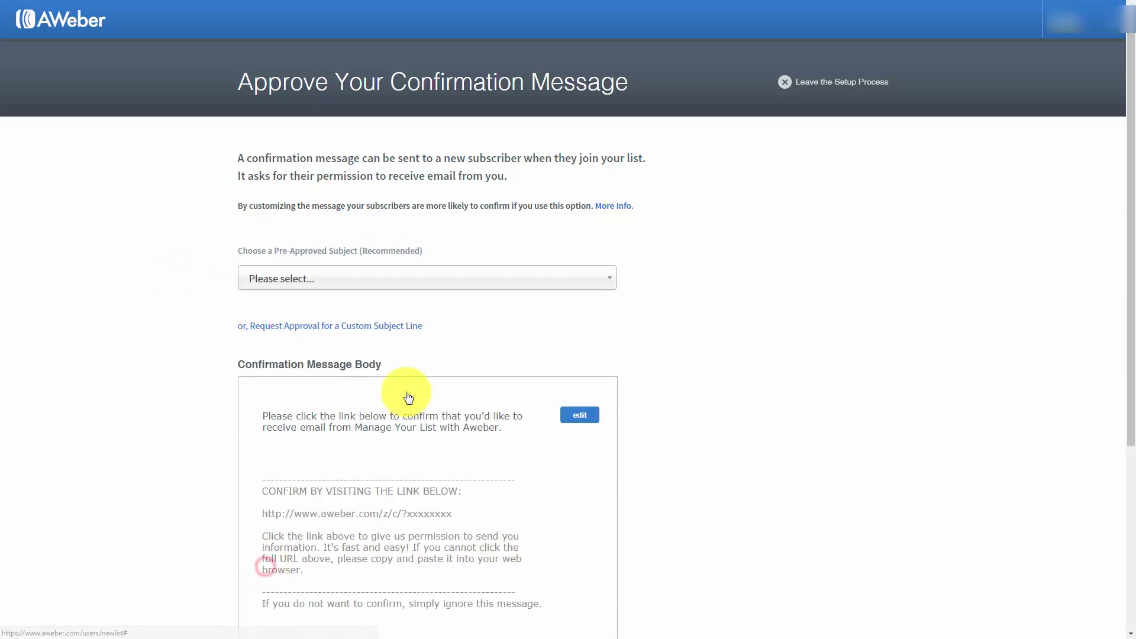
Set the subject to 'Confirm your subscription.' and put the opening paragraph into edit mode
{"action": "left_click", "coordinate": [453, 283]}
{"action": "left_click", "coordinate": [414, 381]}
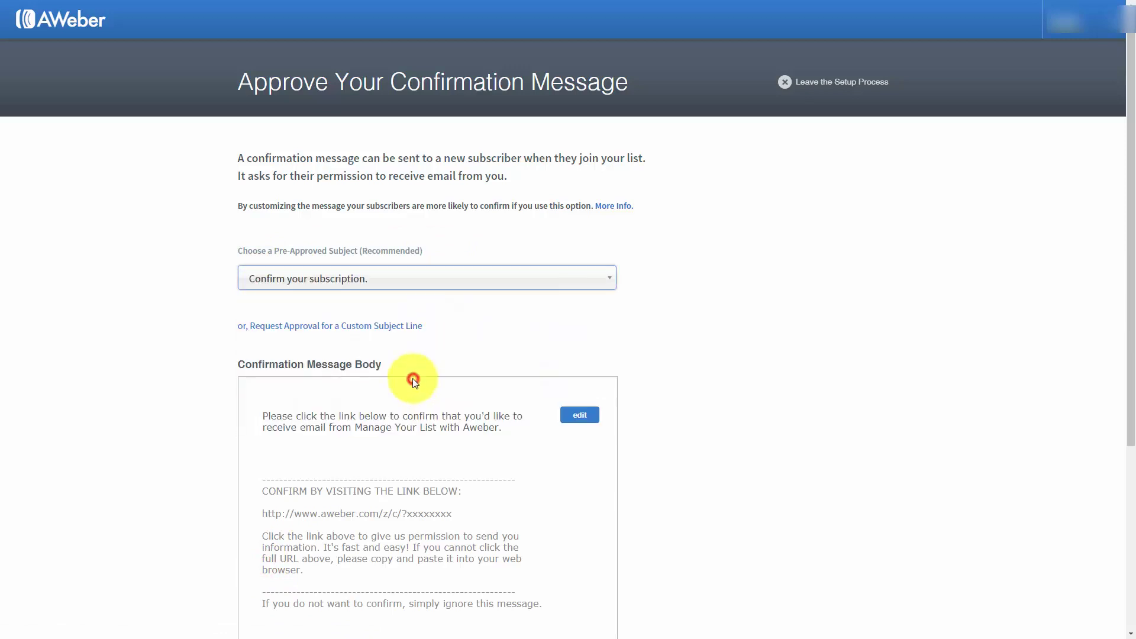
{"action": "scroll", "coordinate": [447, 279], "scroll_direction": "down", "scroll_amount": 1}
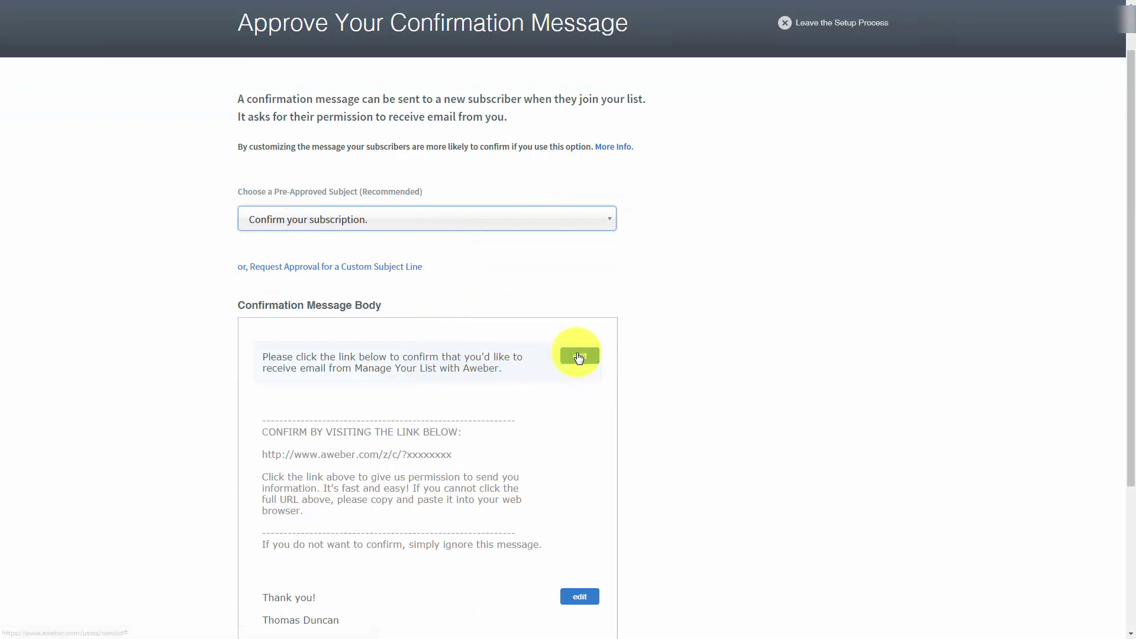
{"action": "left_click", "coordinate": [579, 357]}
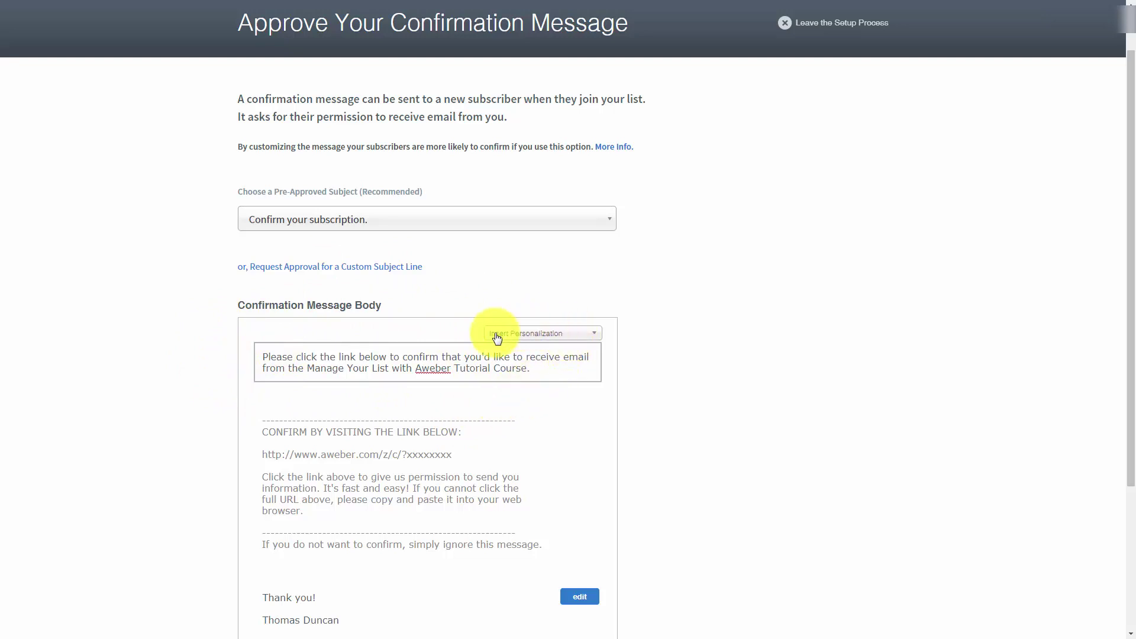
Insert the {!firstname_fix} personalization tag with a comma, then delete it again
{"action": "left_click", "coordinate": [595, 336]}
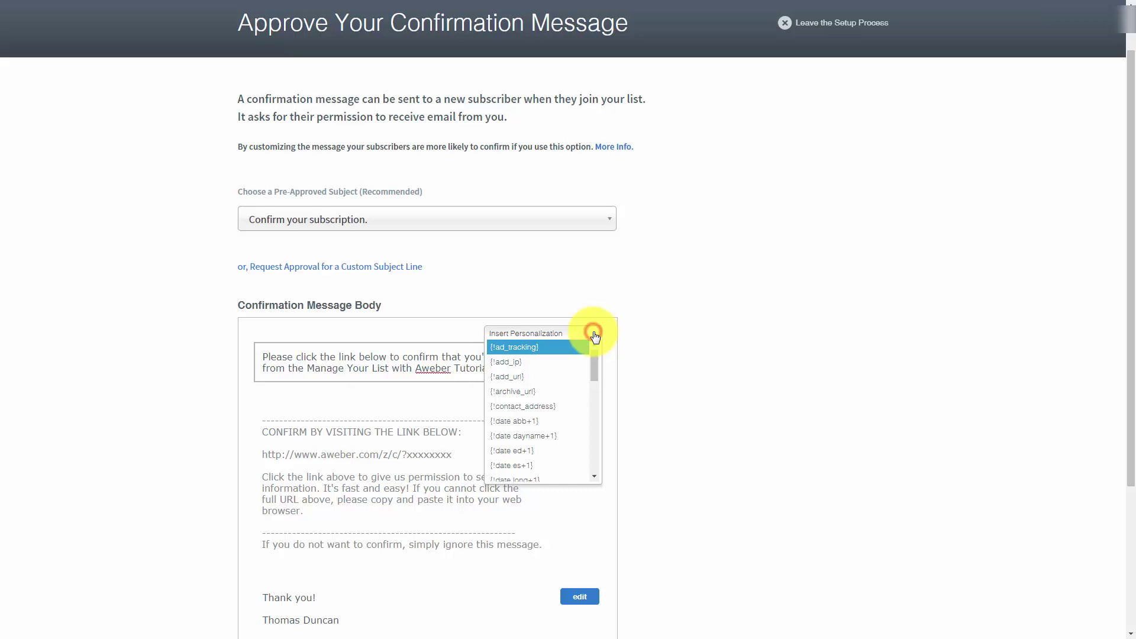
{"action": "scroll", "coordinate": [579, 358], "scroll_direction": "down", "scroll_amount": 3}
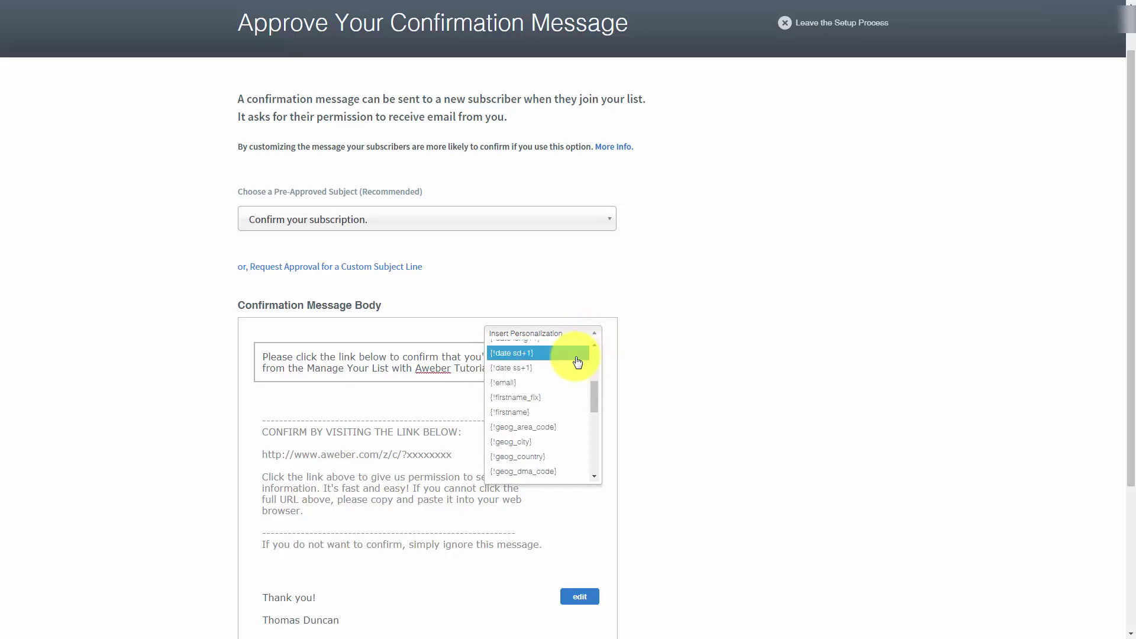
{"action": "scroll", "coordinate": [576, 366], "scroll_direction": "down", "scroll_amount": 2}
{"action": "scroll", "coordinate": [574, 371], "scroll_direction": "up", "scroll_amount": 2}
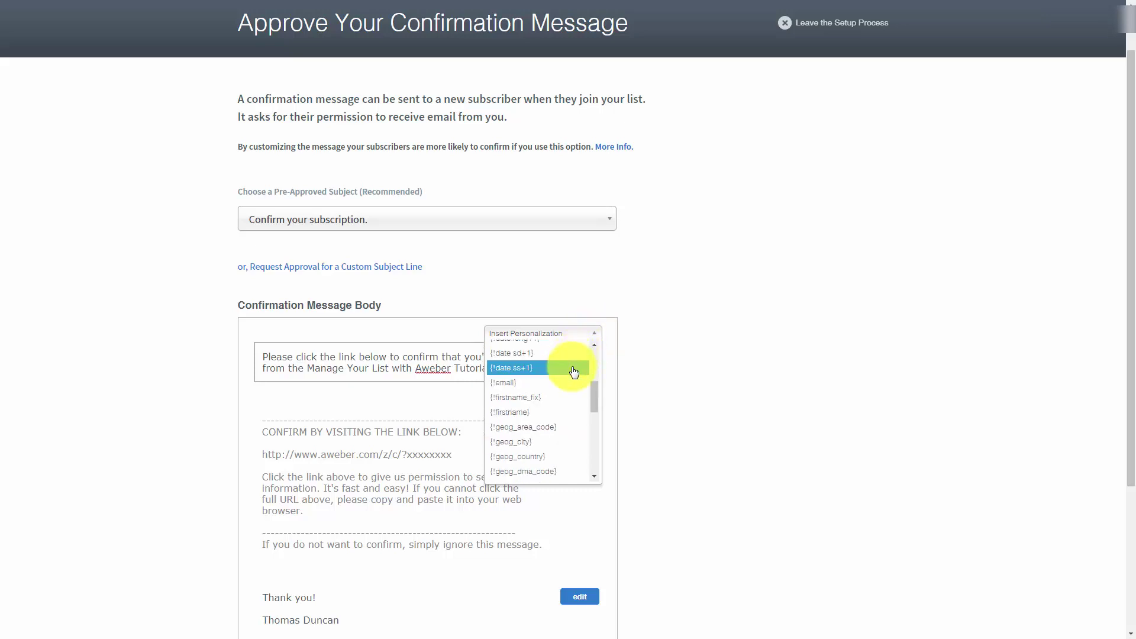
{"action": "left_click", "coordinate": [510, 413]}
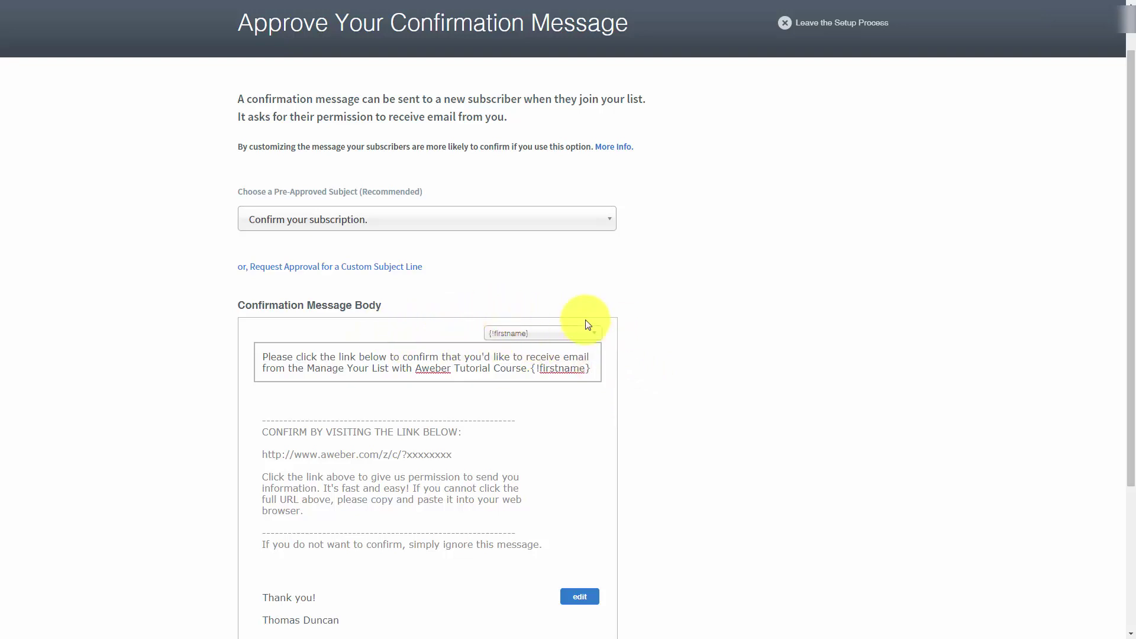
{"action": "left_click", "coordinate": [567, 333]}
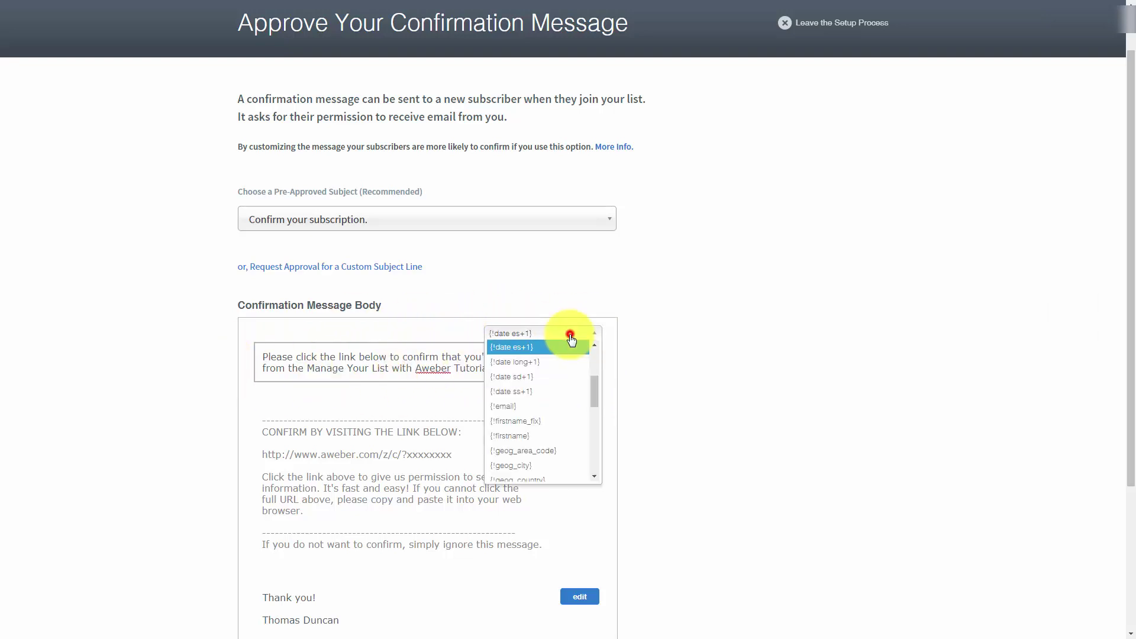
{"action": "left_click", "coordinate": [552, 421]}
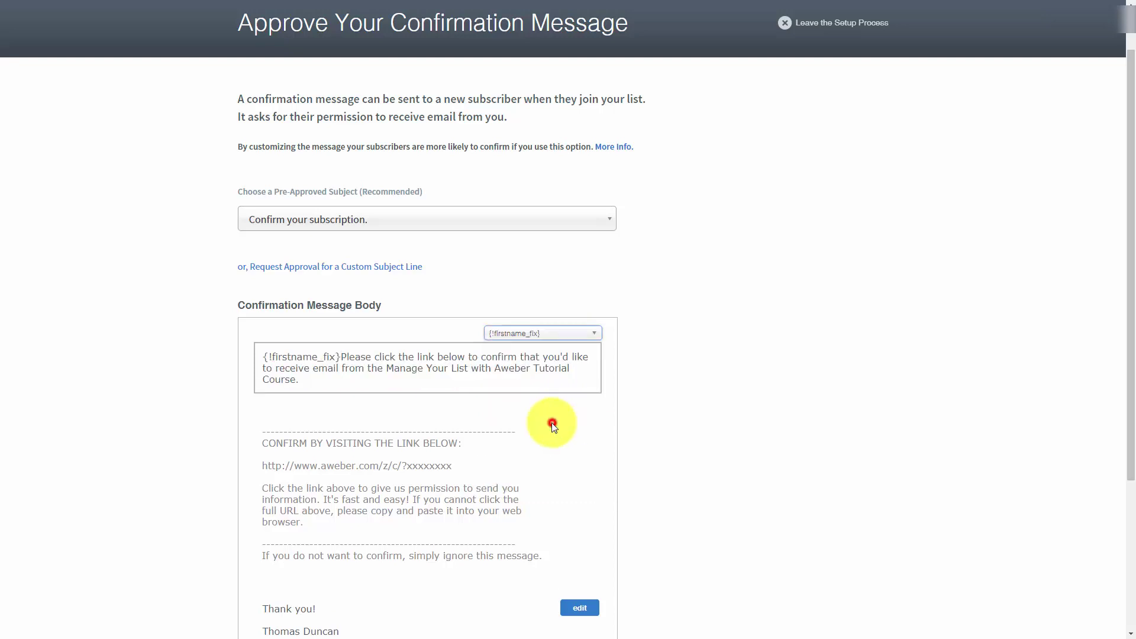
{"action": "type", "text": ","}
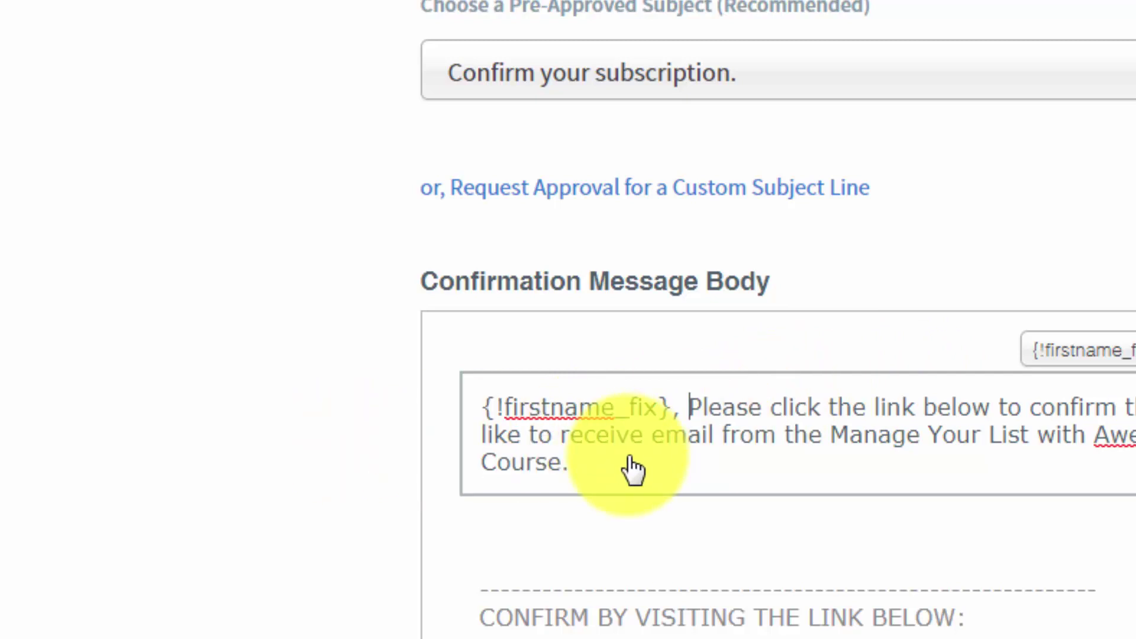
{"action": "key", "text": "BackSpace"}
{"action": "key", "text": "BackSpace"}
{"action": "key", "text": "BackSpace"}
{"action": "key", "text": "BackSpace"}
{"action": "key", "text": "BackSpace"}
{"action": "key", "text": "BackSpace"}
{"action": "key", "text": "BackSpace"}
{"action": "key", "text": "BackSpace"}
{"action": "key", "text": "BackSpace"}
{"action": "key", "text": "BackSpace"}
{"action": "key", "text": "BackSpace"}
{"action": "key", "text": "BackSpace"}
{"action": "key", "text": "BackSpace"}
{"action": "key", "text": "BackSpace"}
{"action": "key", "text": "BackSpace"}
{"action": "key", "text": "BackSpace"}
{"action": "key", "text": "BackSpace"}
{"action": "key", "text": "BackSpace"}
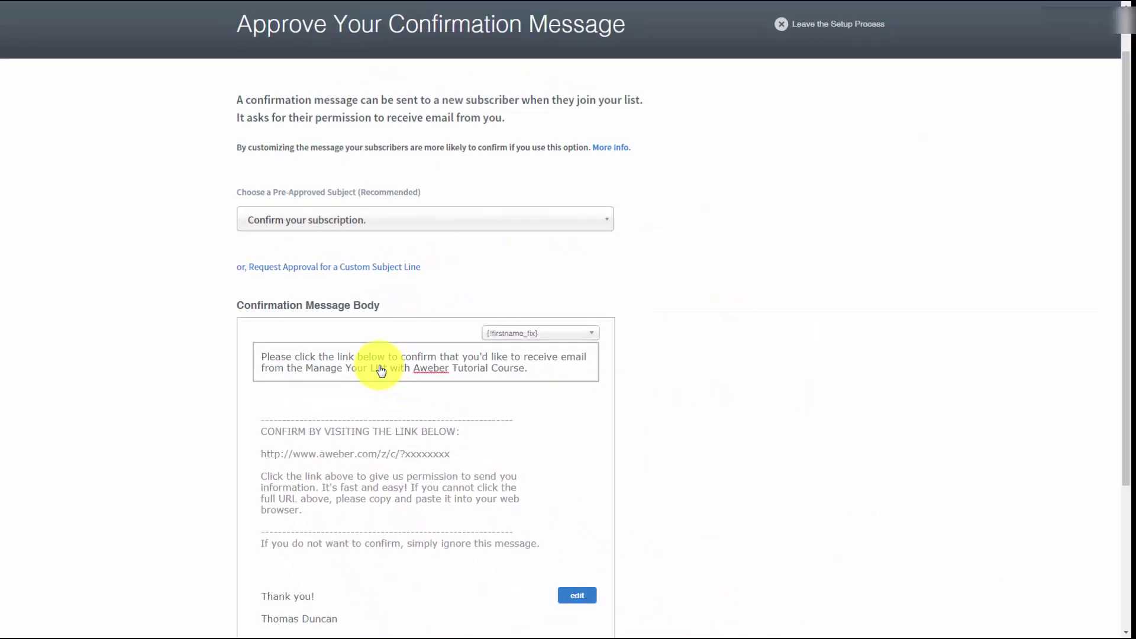
Remove the signature's blank line and add 'CEO TD Enterprises' below the signer's name
{"action": "left_click", "coordinate": [576, 596]}
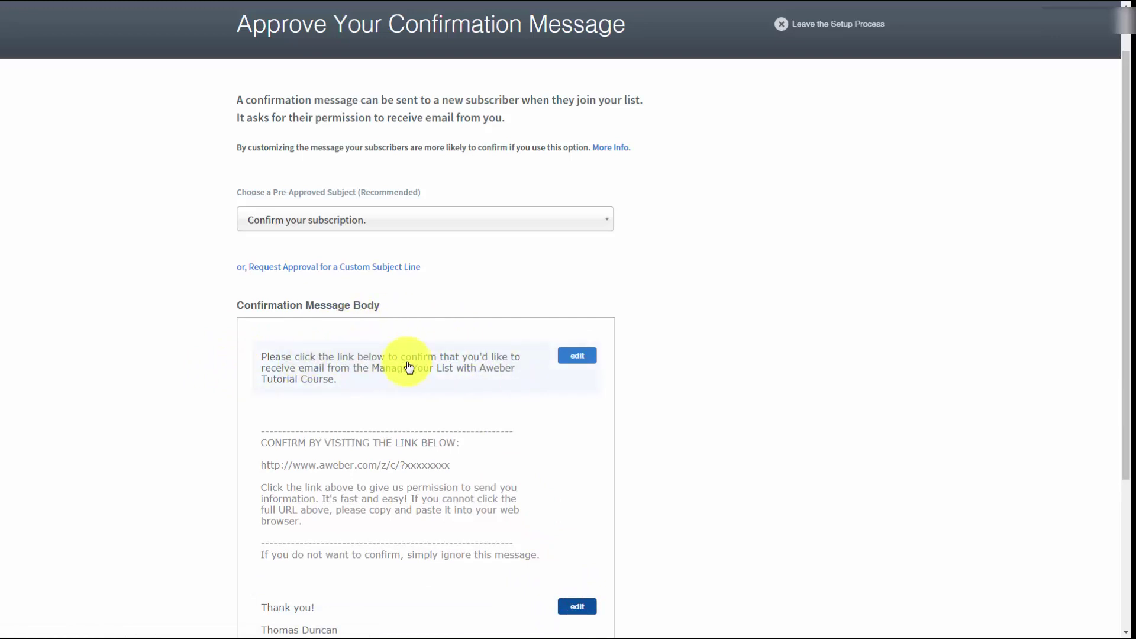
{"action": "scroll", "coordinate": [410, 367], "scroll_direction": "down", "scroll_amount": 3}
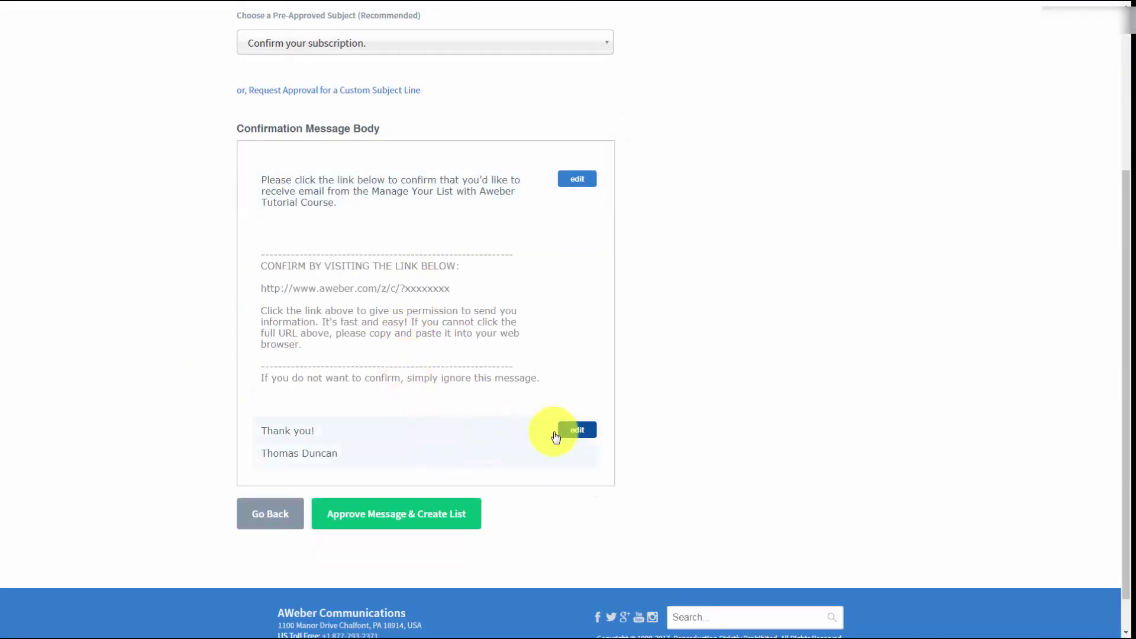
{"action": "left_click", "coordinate": [572, 435]}
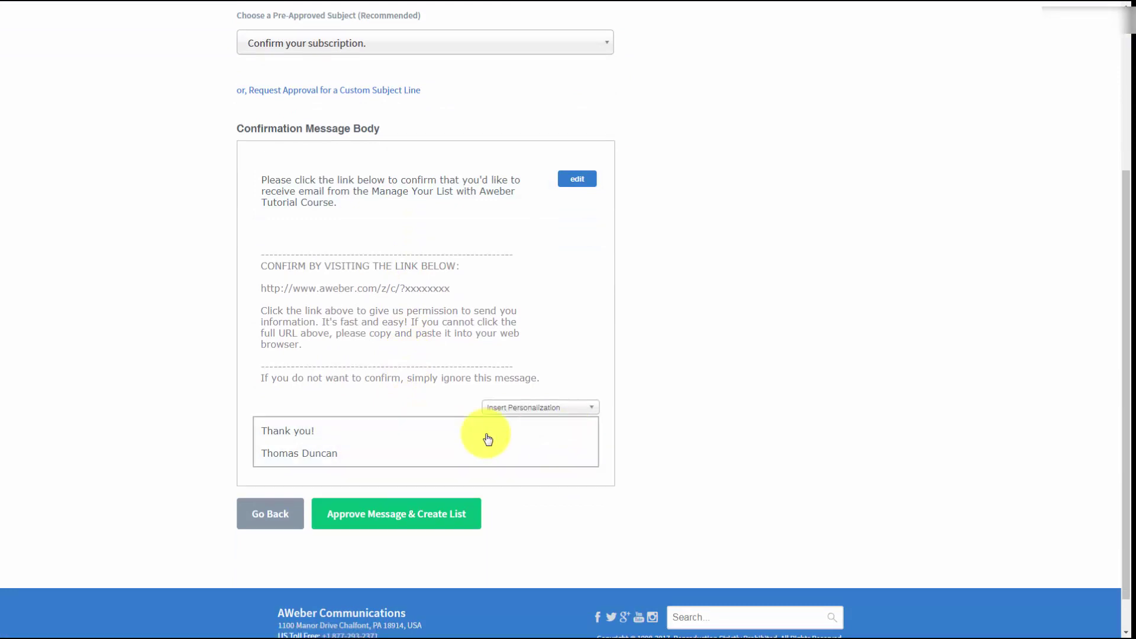
{"action": "left_click", "coordinate": [282, 441]}
{"action": "key", "text": "BackSpace"}
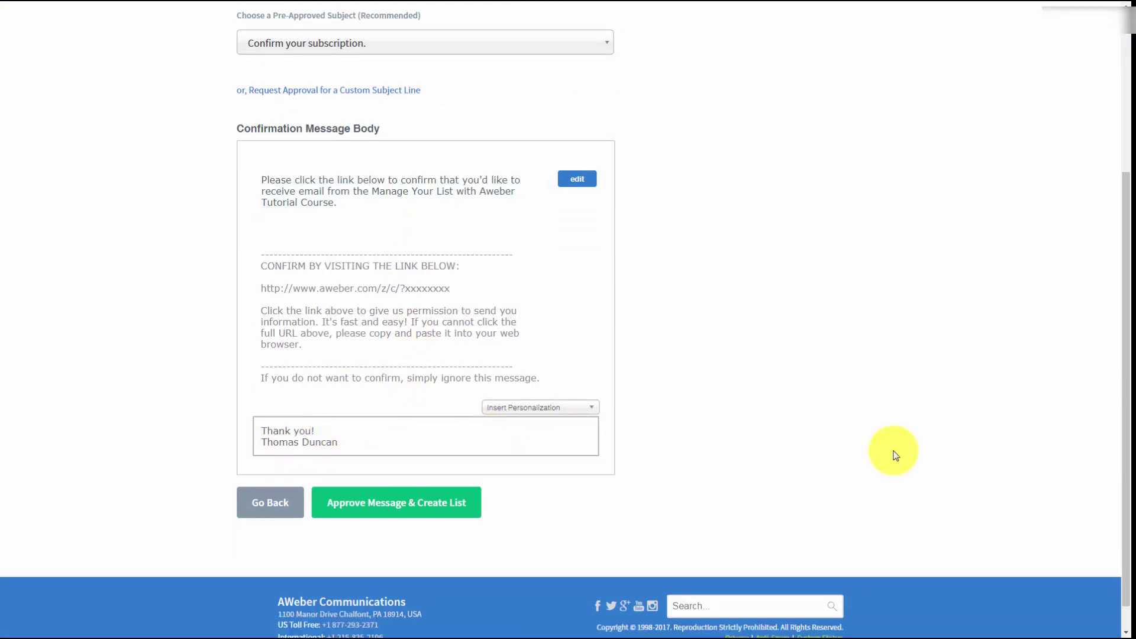
{"action": "key", "text": "Return"}
{"action": "type", "text": "CEO TD Enterprises"}
{"action": "left_click", "coordinate": [895, 456]}
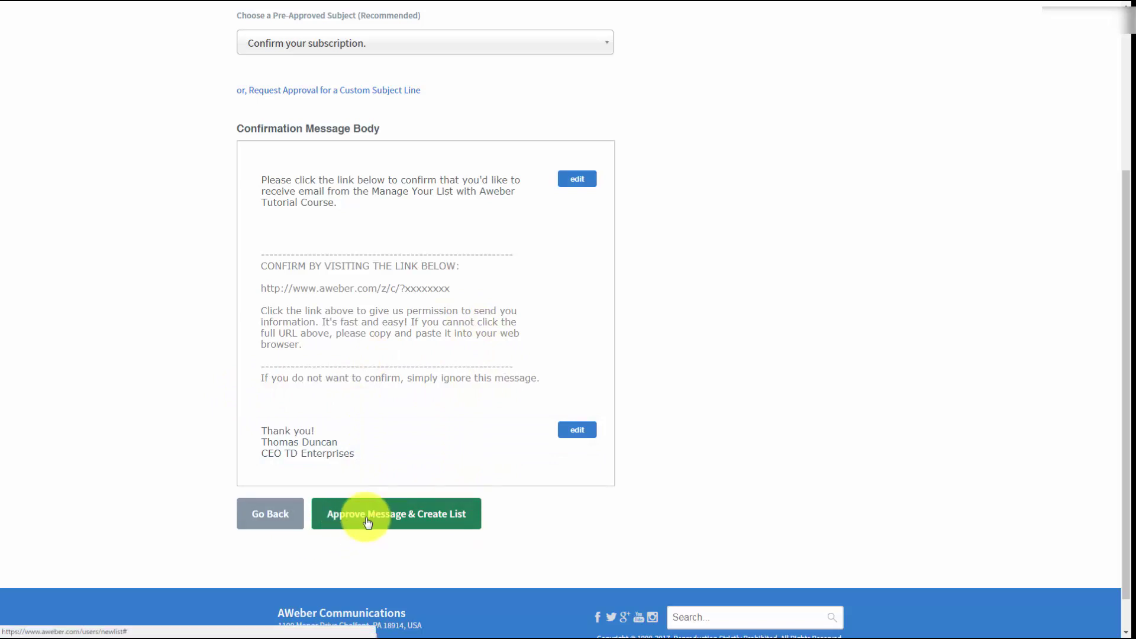
{"action": "scroll", "coordinate": [473, 473], "scroll_direction": "up", "scroll_amount": 2}
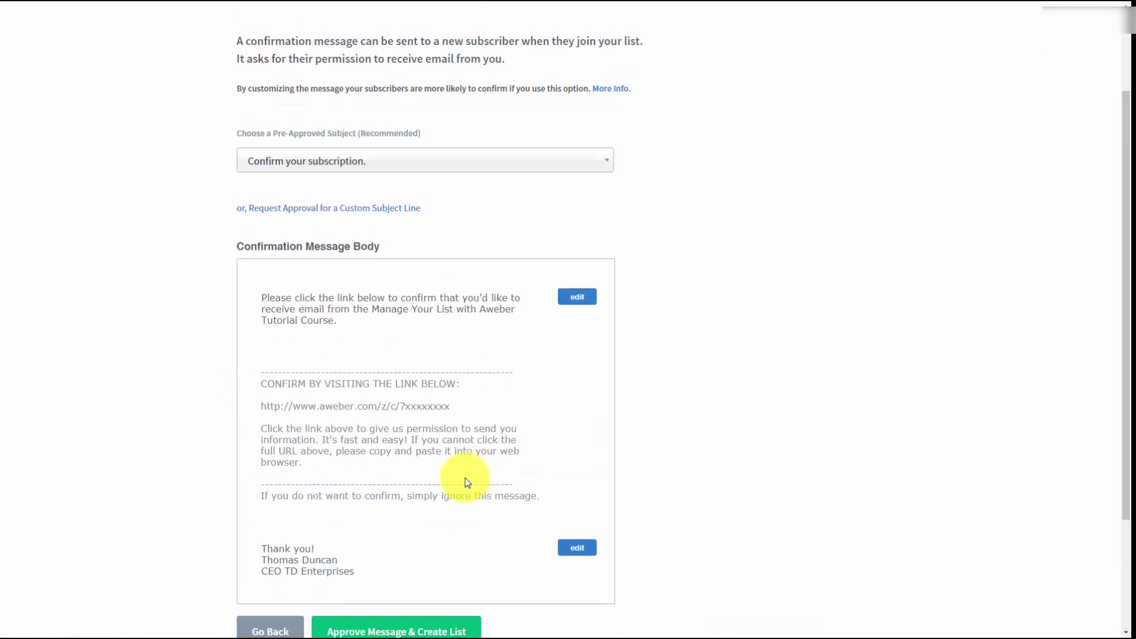
{"action": "scroll", "coordinate": [321, 420], "scroll_direction": "down", "scroll_amount": 1}
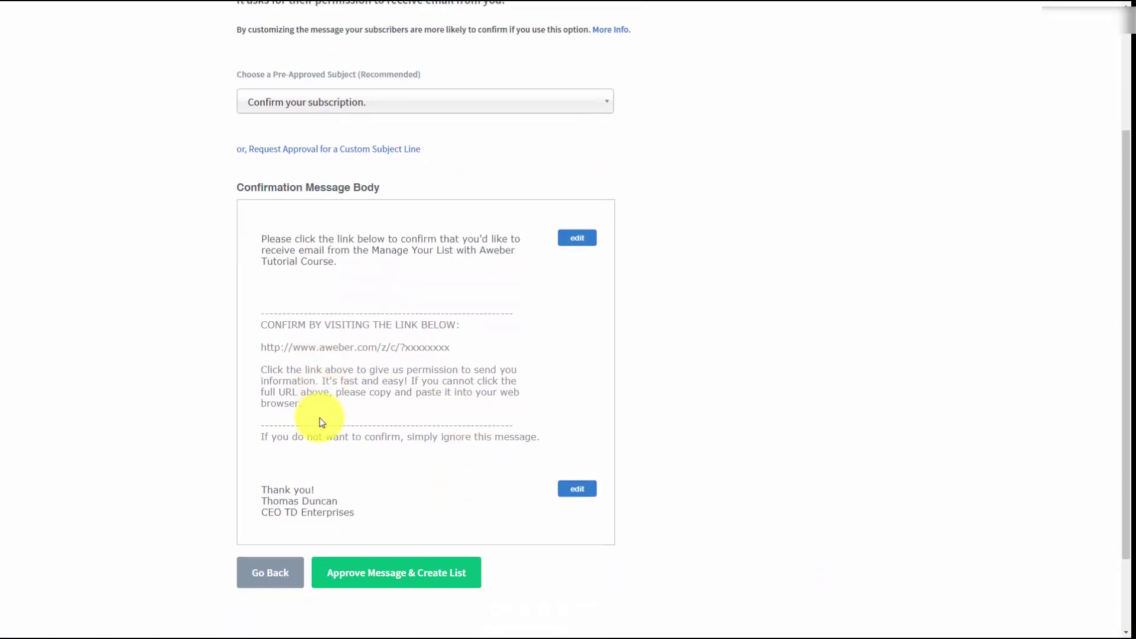
{"action": "left_click", "coordinate": [355, 573]}
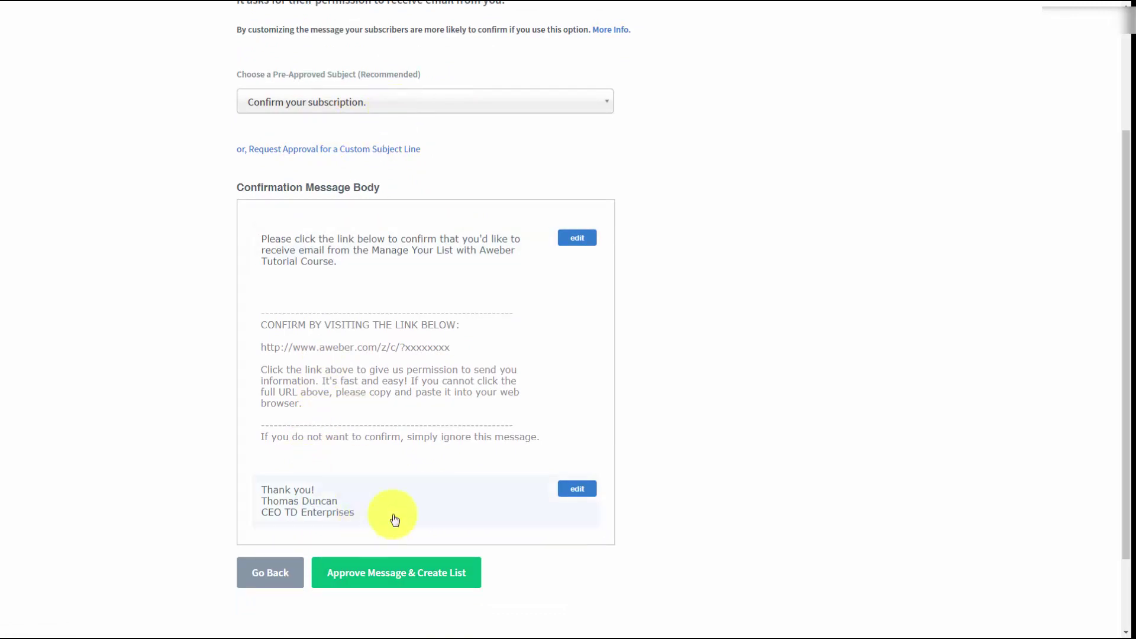
Approve the message and create the list, opening Broadcast Messages for 'Manage Your List with Aweber'
{"action": "left_click", "coordinate": [365, 579]}
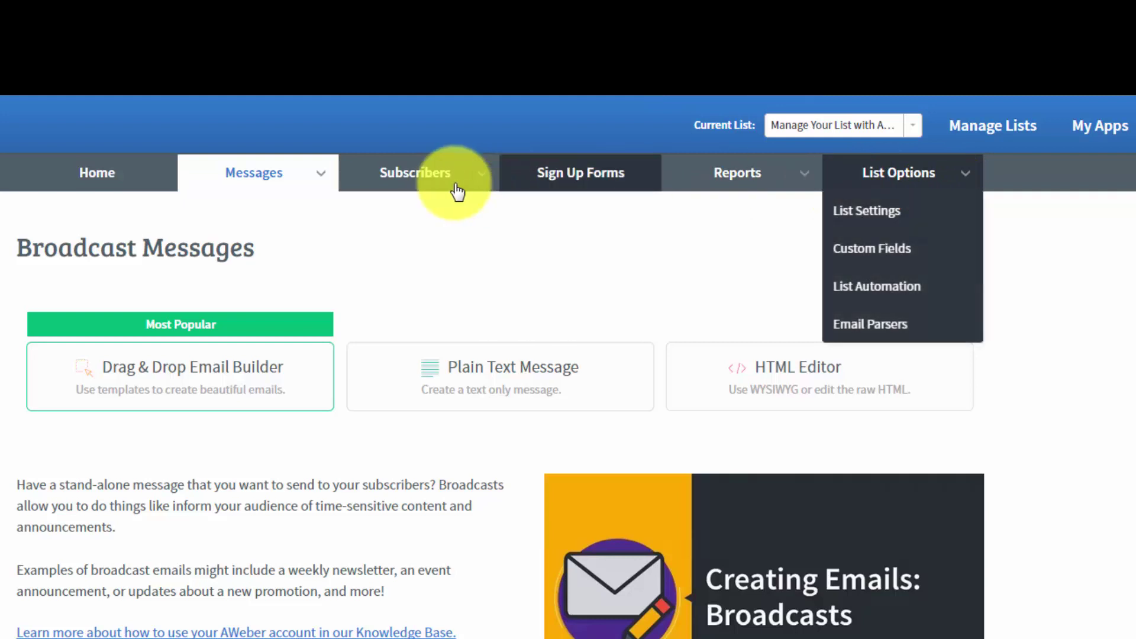
{"action": "mouse_move", "coordinate": [419, 178]}
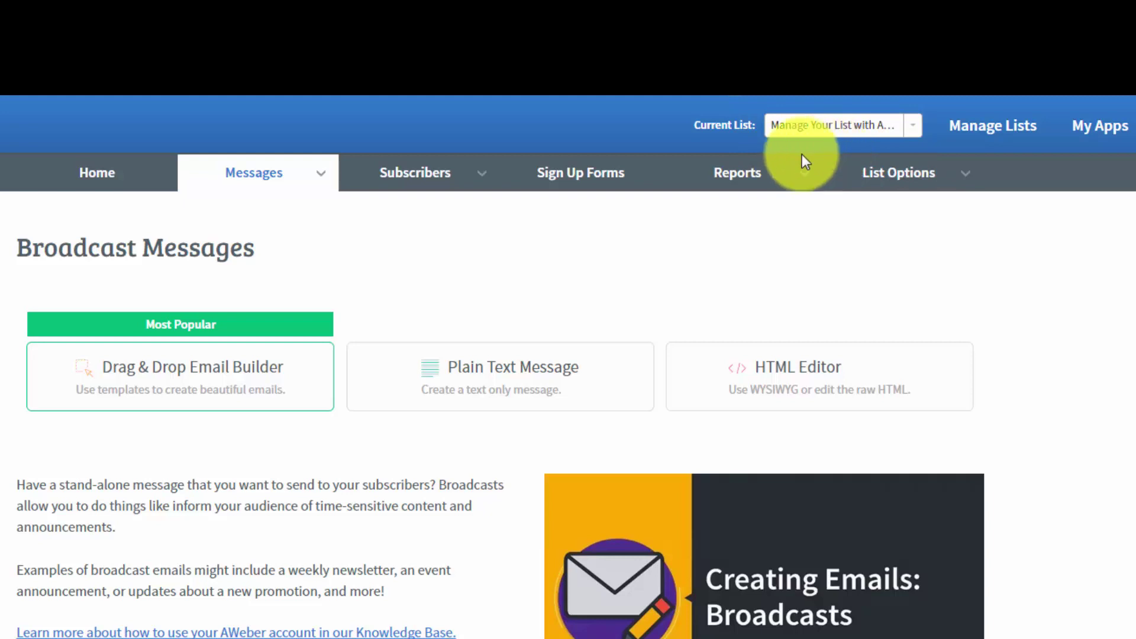
{"action": "mouse_move", "coordinate": [923, 168]}
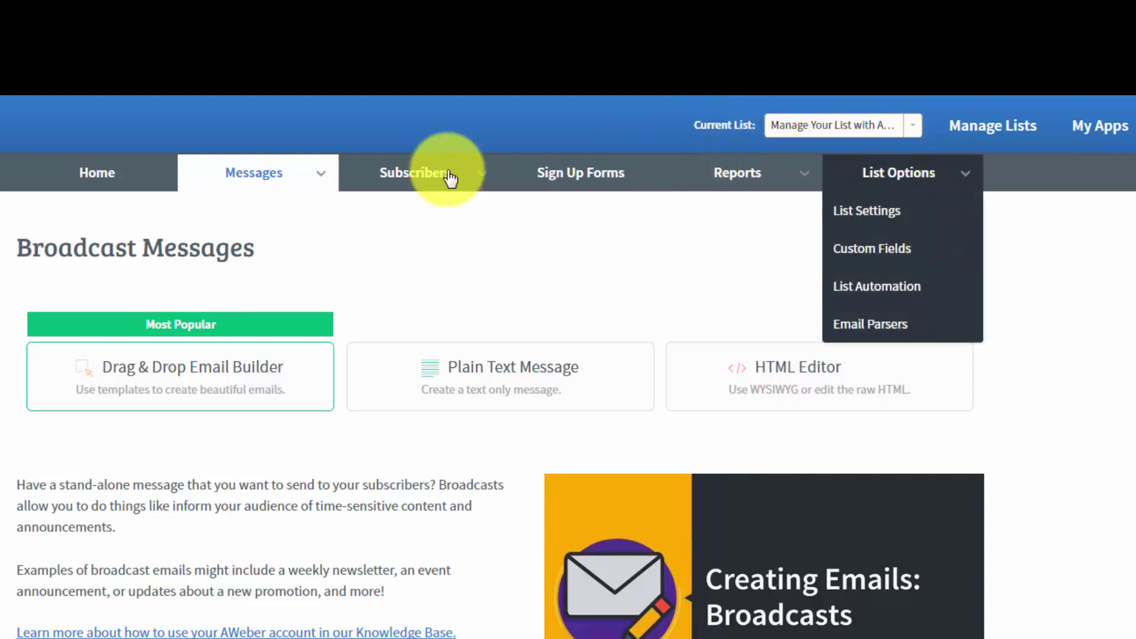